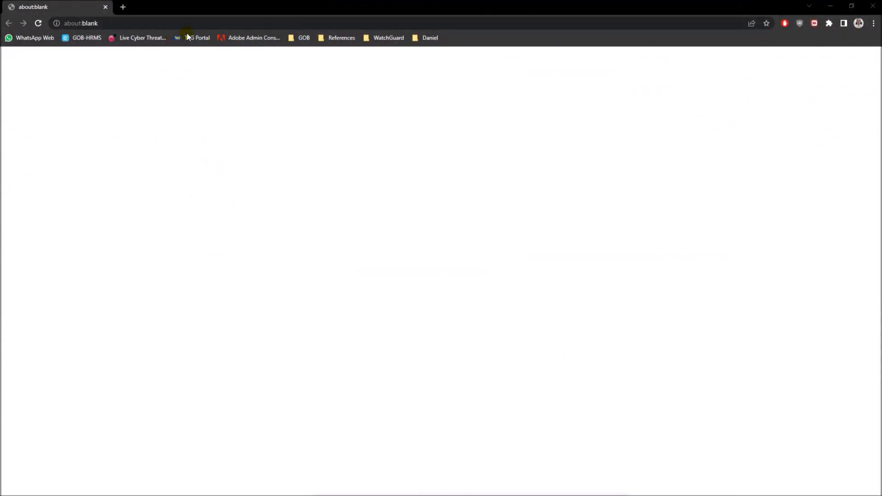
{"action": "left_click", "coordinate": [118, 20]}
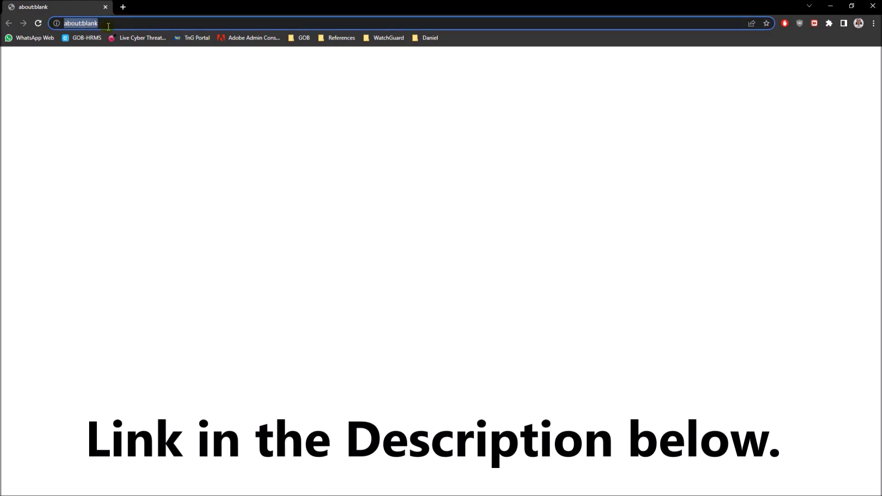
{"action": "type", "text": "https://www.ventoy.net/en/index.html"}
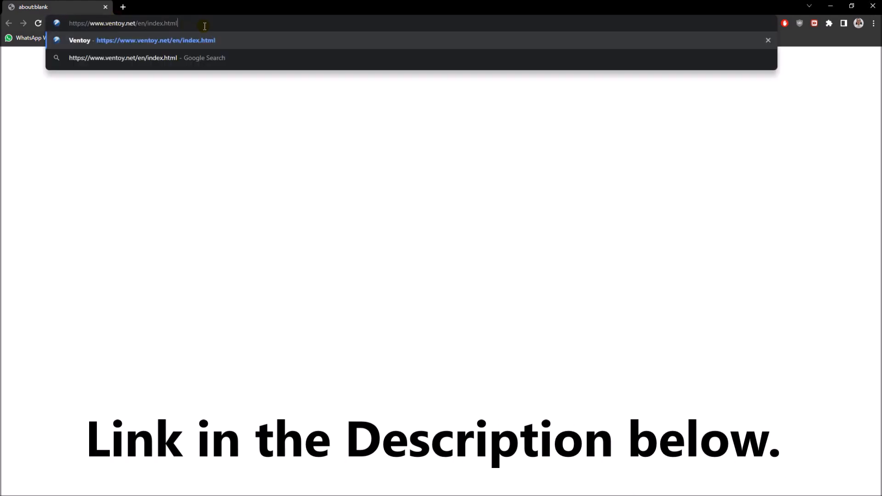
{"action": "key", "text": "Return"}
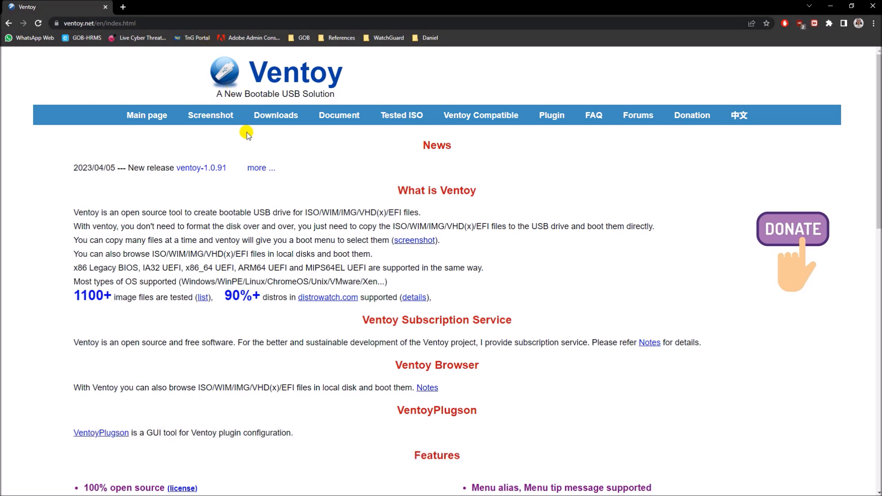
{"action": "left_click", "coordinate": [270, 116]}
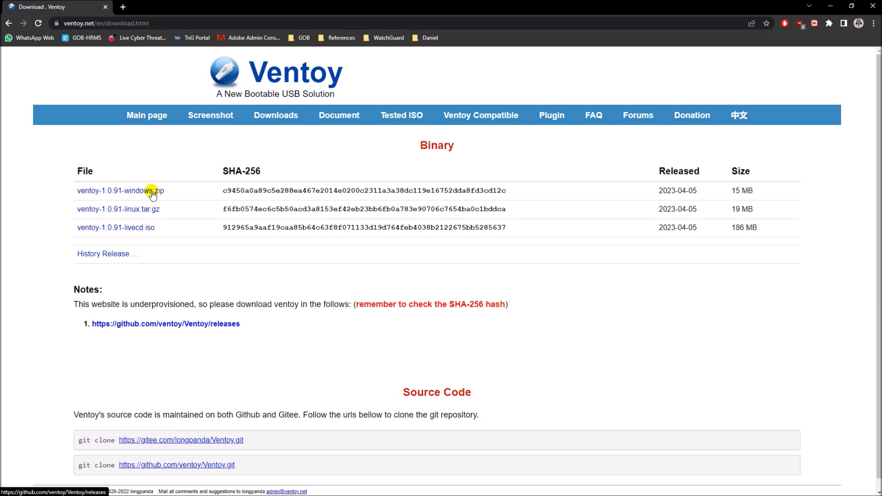
- Download ventoy-1.0.91-windows.zip from the assets of the Ventoy 1.0.91 release on GitHub
{"action": "left_click", "coordinate": [151, 192]}
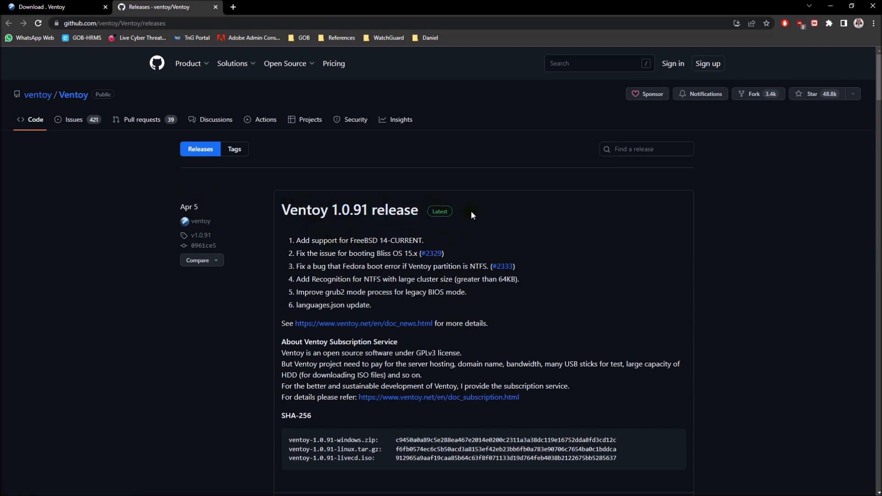
{"action": "scroll", "coordinate": [486, 217], "scroll_direction": "down", "scroll_amount": 8}
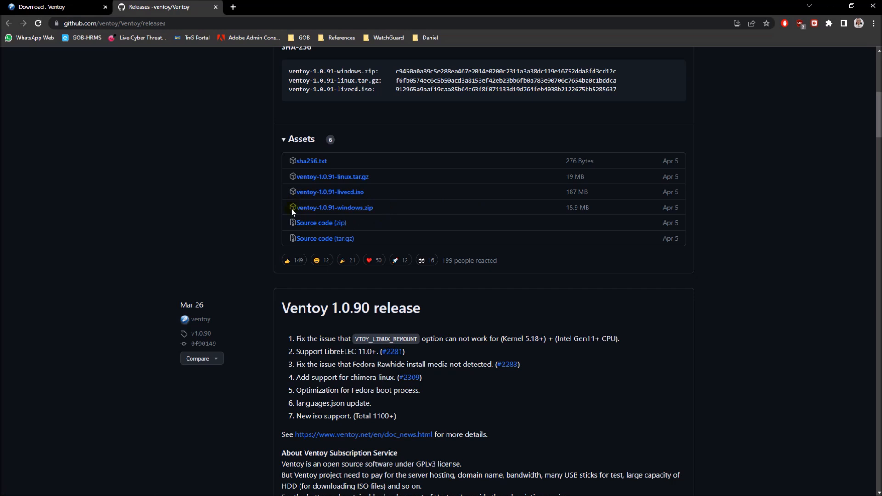
{"action": "left_click", "coordinate": [360, 210]}
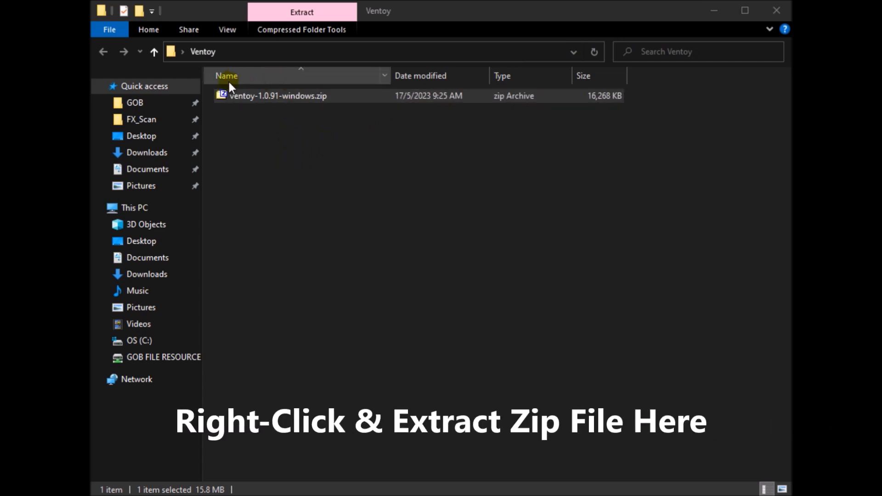
- Extract ventoy-1.0.91-windows.zip into the current Ventoy folder with 7-Zip
{"action": "right_click", "coordinate": [311, 97]}
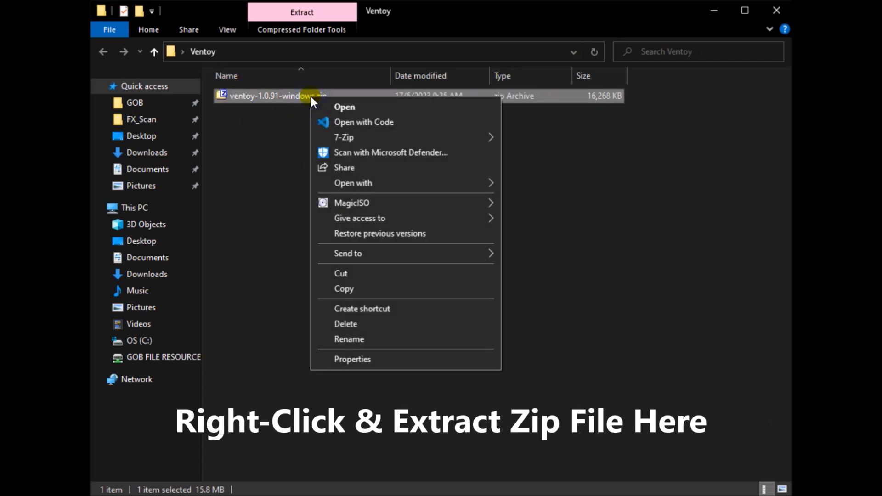
{"action": "mouse_move", "coordinate": [420, 134]}
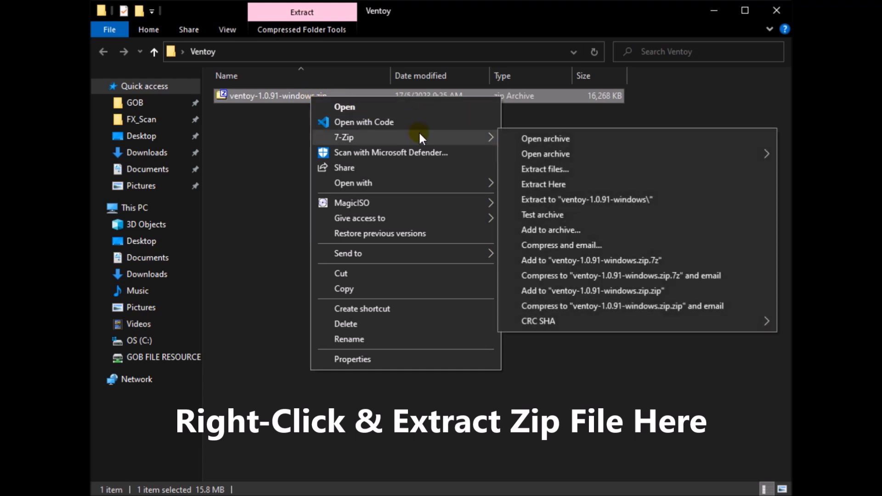
{"action": "left_click", "coordinate": [590, 184]}
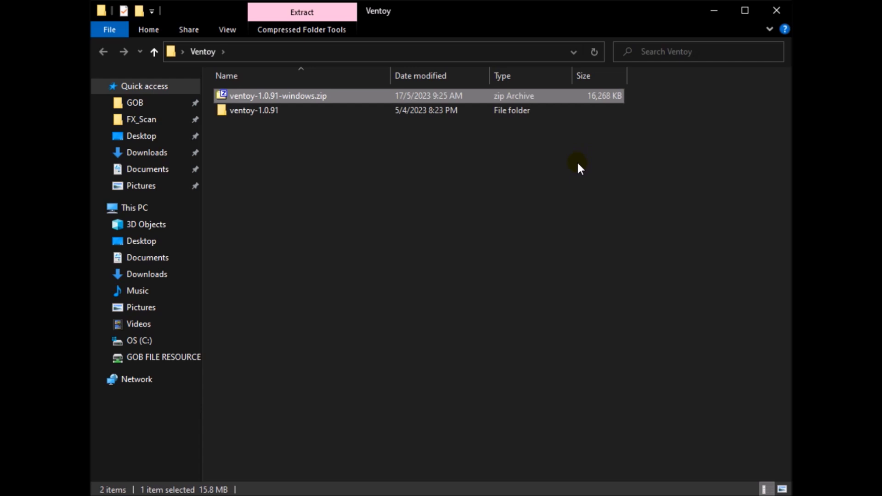
- Open the extracted ventoy-1.0.91 folder and run Ventoy2Disk.exe as administrator
{"action": "left_click", "coordinate": [264, 111]}
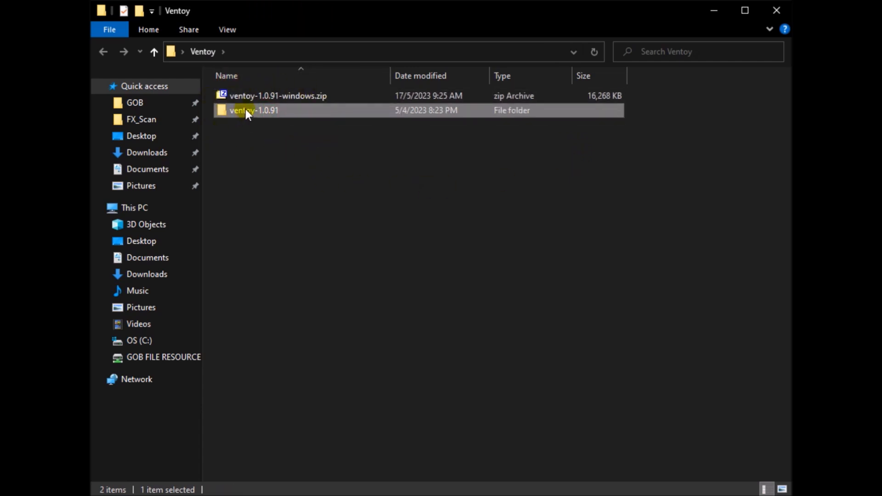
{"action": "double_click", "coordinate": [245, 111]}
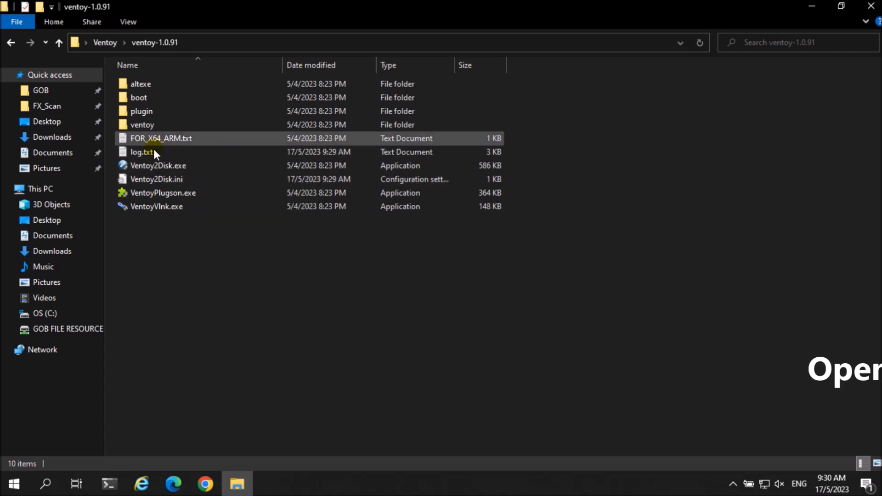
{"action": "left_click", "coordinate": [150, 162]}
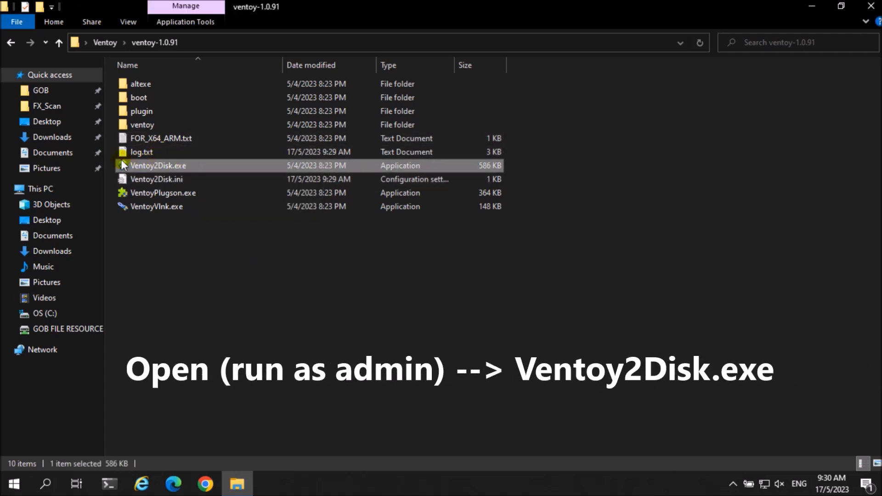
{"action": "right_click", "coordinate": [172, 166]}
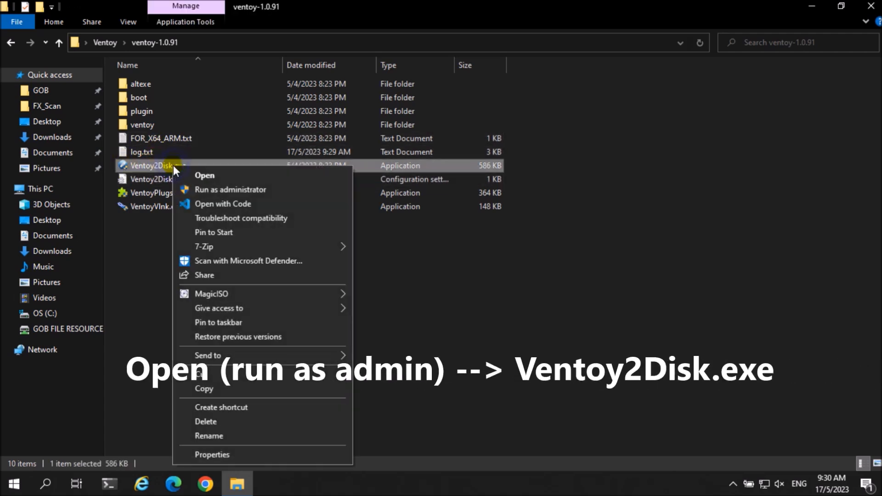
{"action": "left_click", "coordinate": [216, 189]}
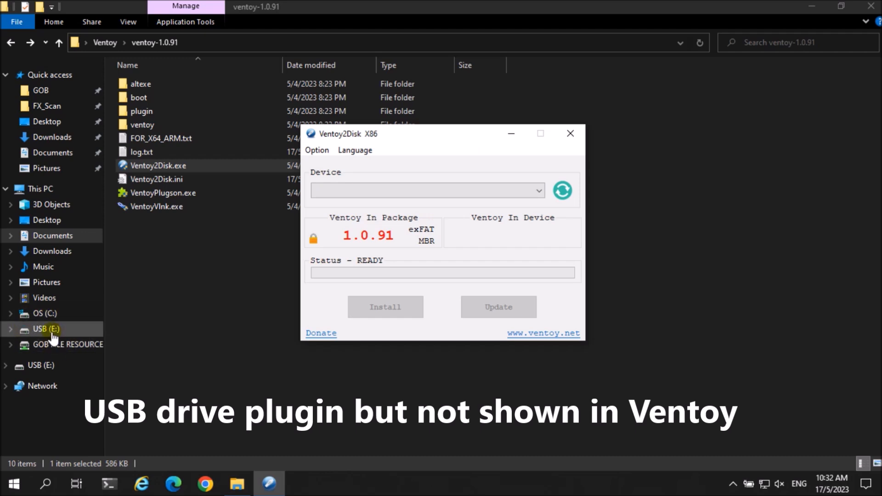
- Check Ventoy2Disk's device list for the USB drive, and restart Ventoy2Disk.exe as administrator
{"action": "left_click", "coordinate": [539, 191]}
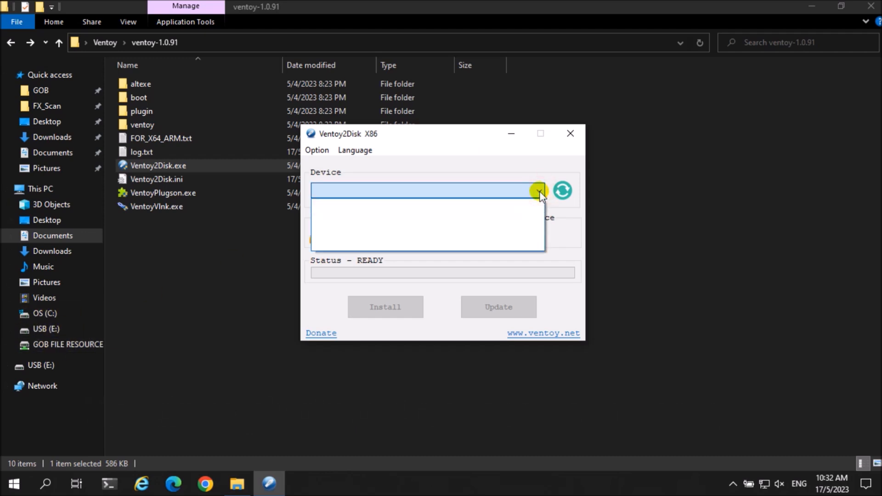
{"action": "left_click", "coordinate": [539, 191]}
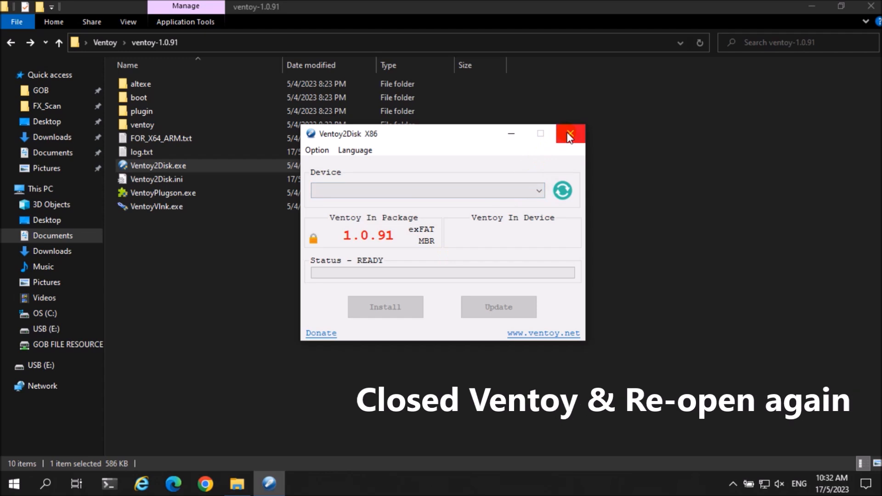
{"action": "left_click", "coordinate": [570, 134]}
{"action": "right_click", "coordinate": [175, 167]}
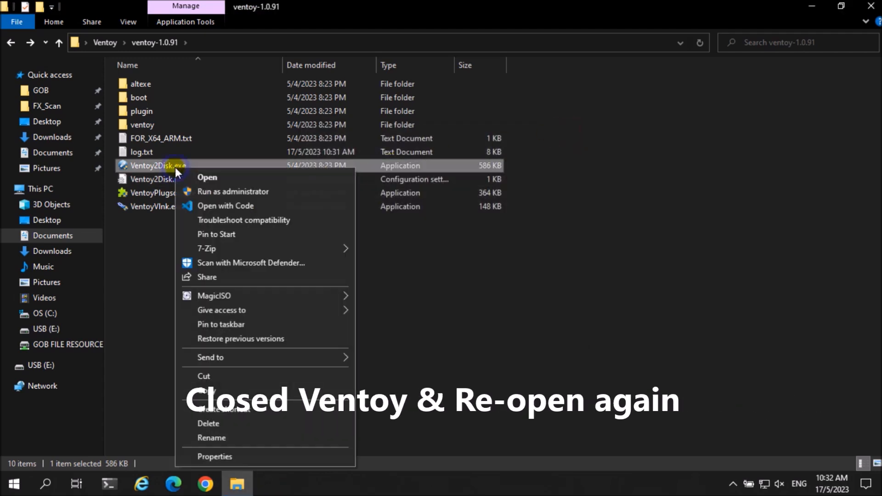
{"action": "left_click", "coordinate": [233, 190]}
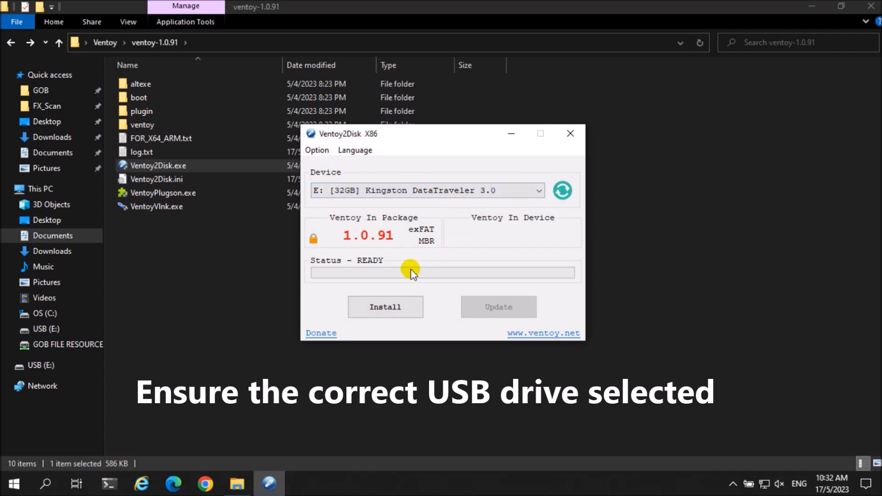
- Install Ventoy on the 32GB Kingston DataTraveler 3.0 drive, accepting both format warnings, and close Ventoy2Disk
{"action": "left_click", "coordinate": [408, 307]}
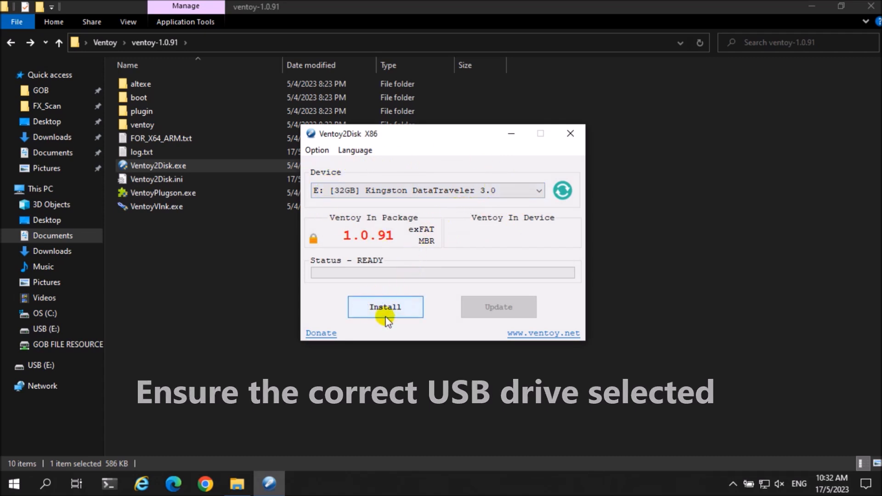
{"action": "left_click", "coordinate": [396, 312]}
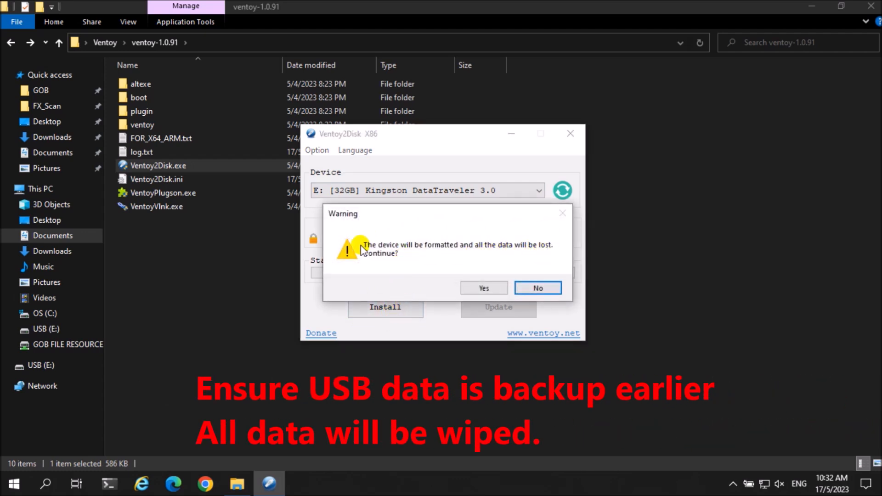
{"action": "left_click", "coordinate": [470, 288]}
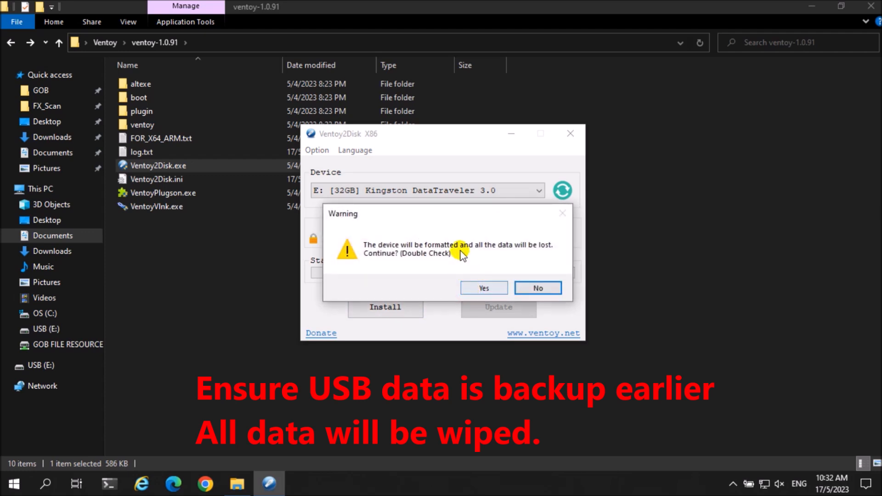
{"action": "left_click", "coordinate": [470, 288]}
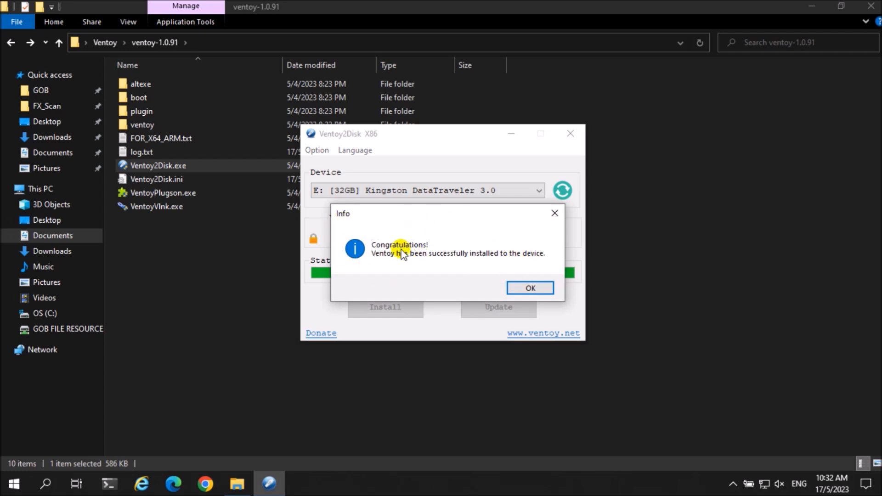
{"action": "left_click", "coordinate": [522, 287]}
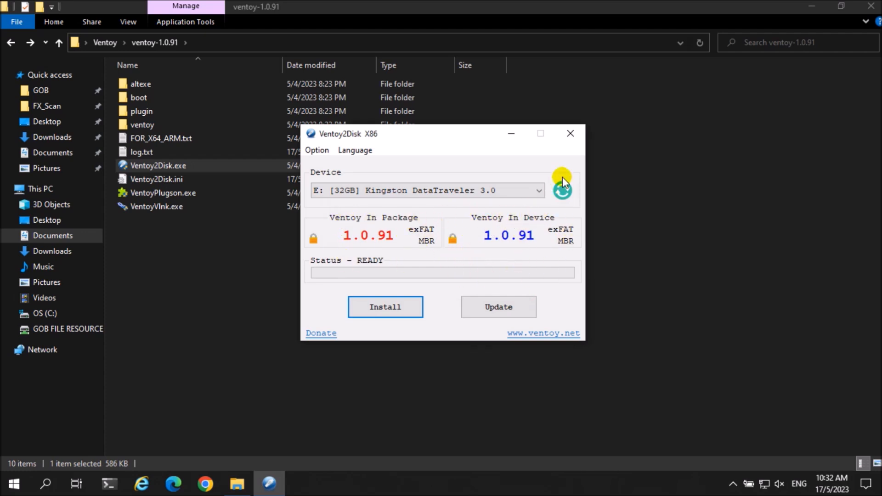
{"action": "left_click", "coordinate": [571, 135]}
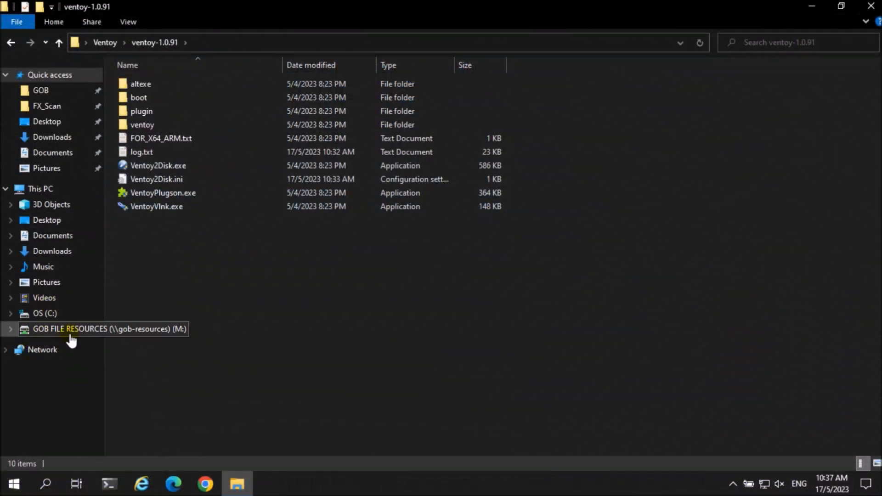
{"action": "left_click", "coordinate": [733, 485]}
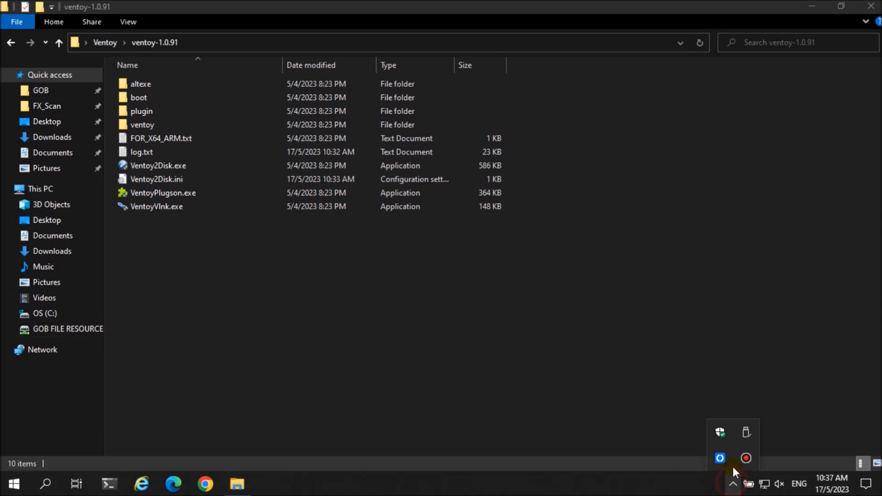
{"action": "left_click", "coordinate": [747, 435]}
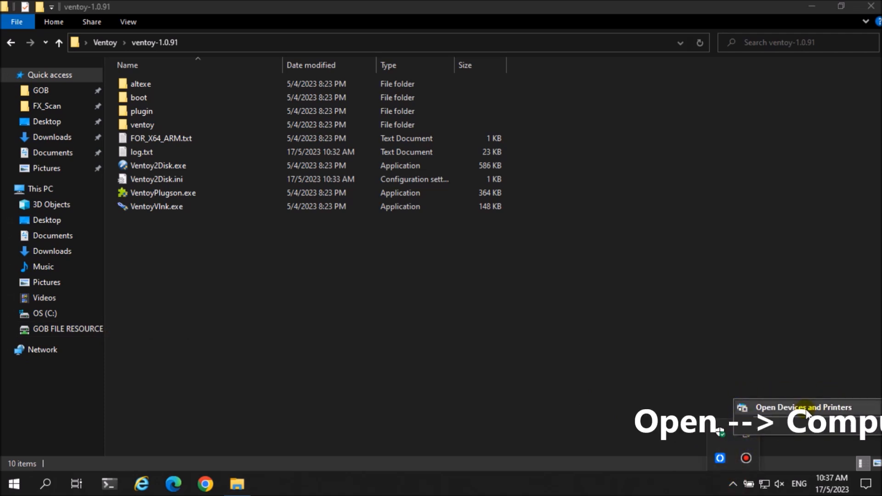
{"action": "left_click", "coordinate": [392, 323]}
- Open Computer Management for this PC, maximize its window, and show Disk Management
{"action": "right_click", "coordinate": [54, 189]}
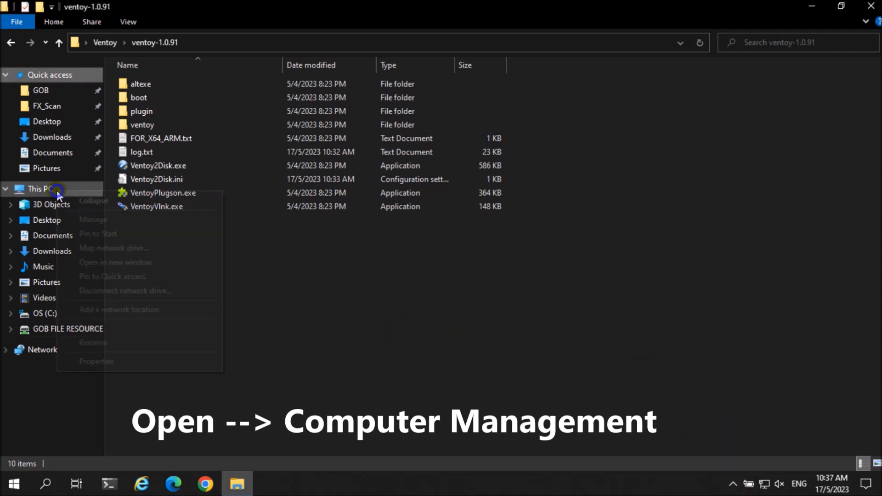
{"action": "left_click", "coordinate": [100, 219]}
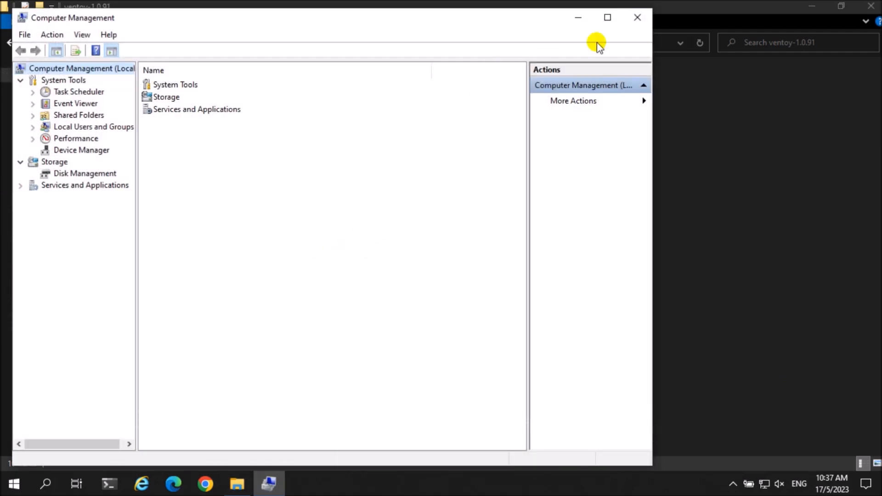
{"action": "left_click", "coordinate": [607, 17]}
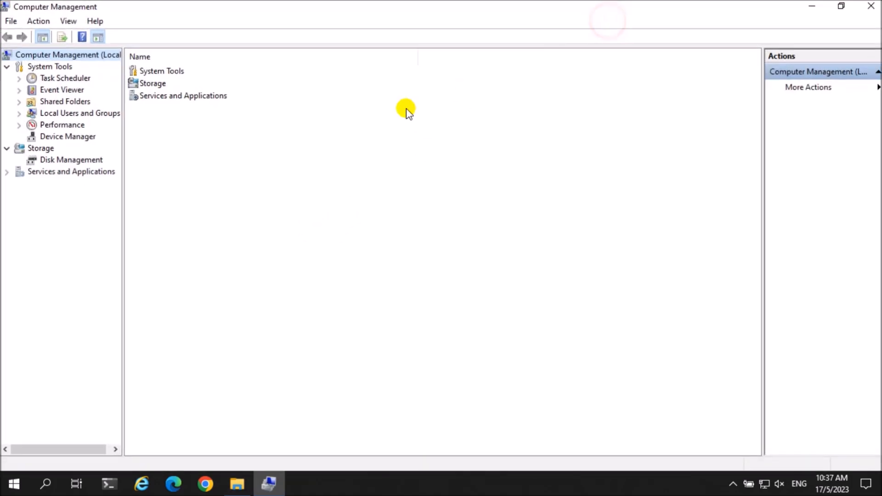
{"action": "left_click", "coordinate": [68, 162]}
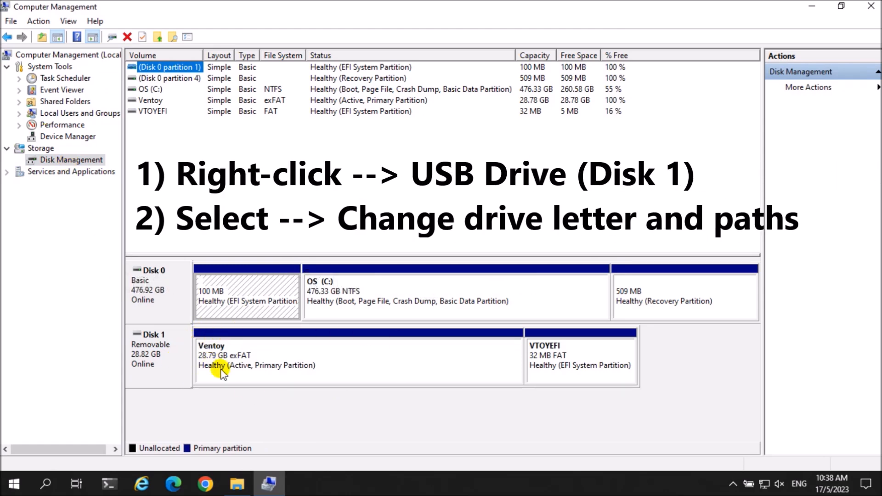
- Assign drive letter D to the 28.79 GB Ventoy partition on Disk 1
{"action": "right_click", "coordinate": [327, 355]}
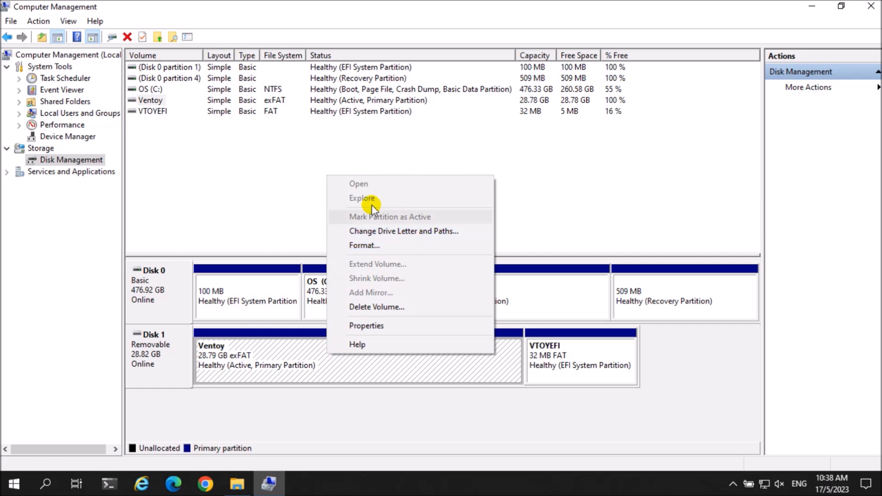
{"action": "left_click", "coordinate": [418, 231]}
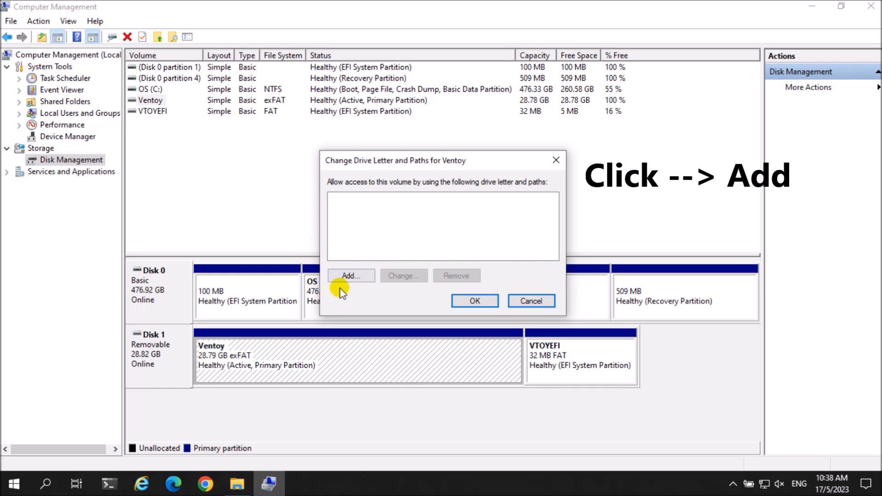
{"action": "left_click", "coordinate": [348, 277]}
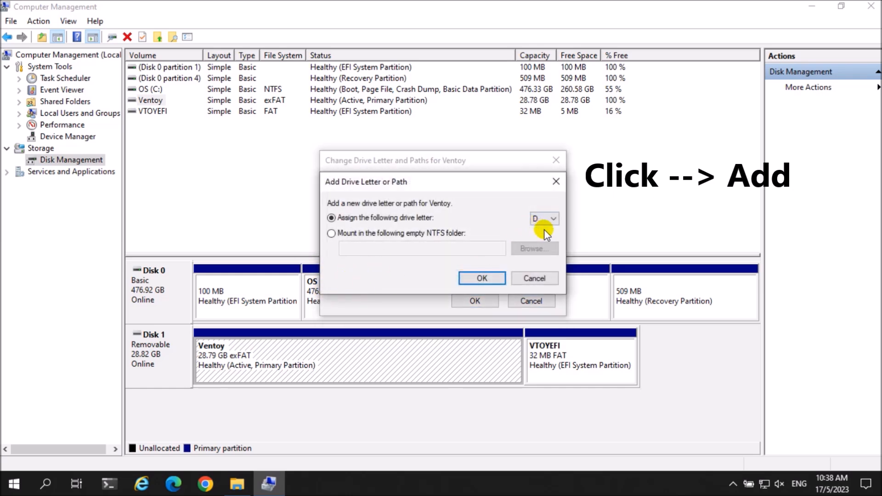
{"action": "left_click", "coordinate": [473, 276]}
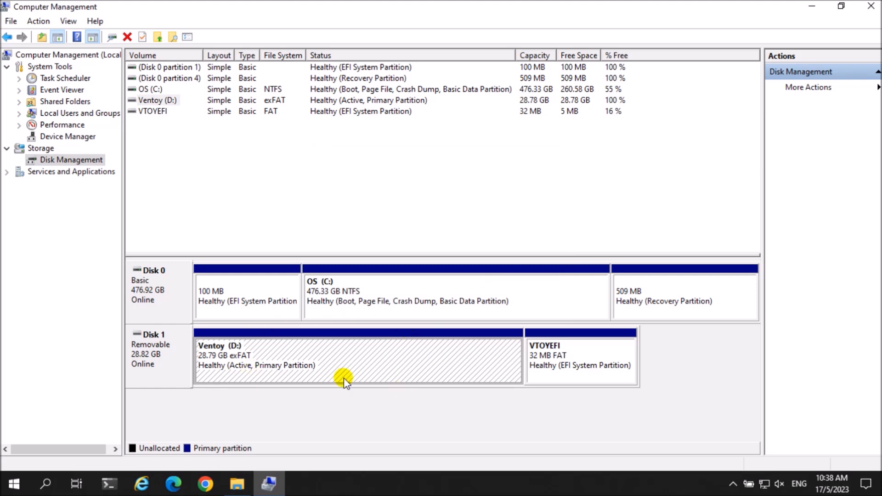
- Close Computer Management and open the Ventoy (D:) drive in File Explorer
{"action": "left_click", "coordinate": [551, 368]}
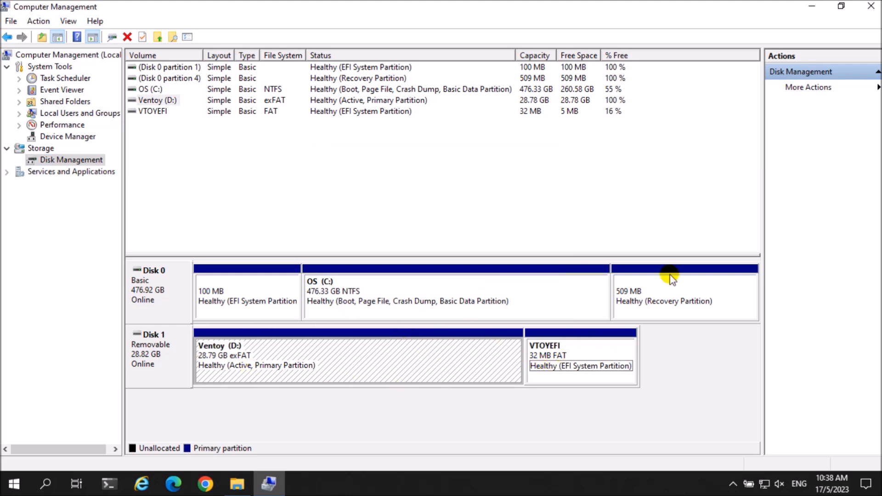
{"action": "left_click", "coordinate": [871, 7]}
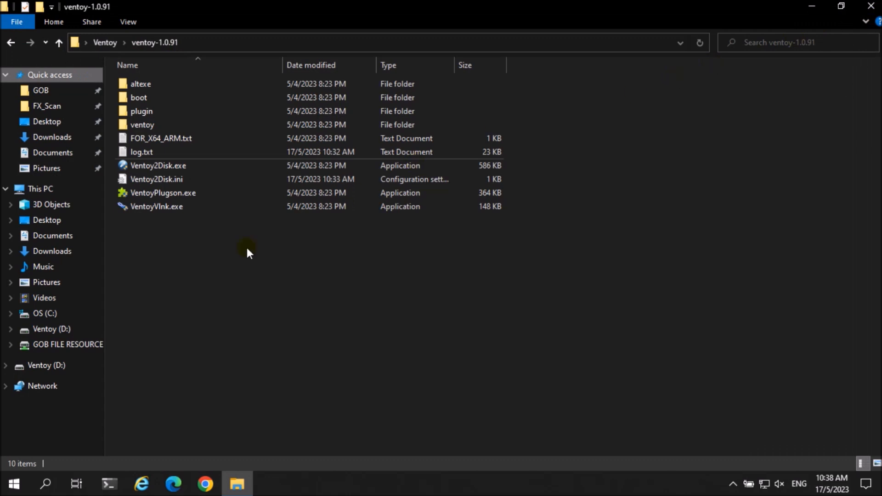
{"action": "left_click", "coordinate": [53, 331]}
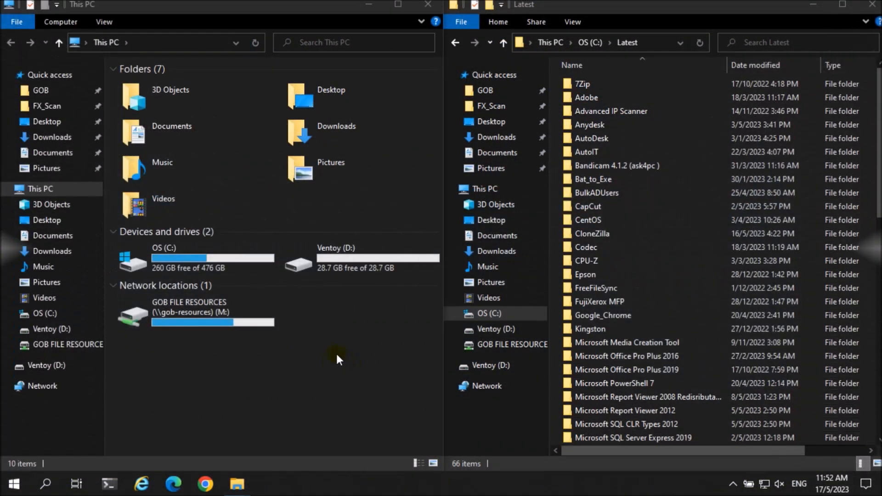
{"action": "left_click", "coordinate": [56, 329]}
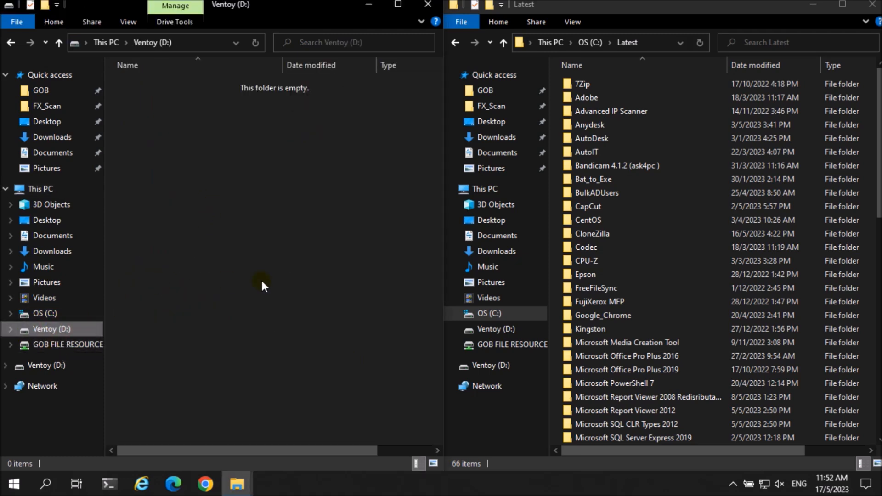
- Open the Ubuntu folder inside the Latest folder on drive C in the second File Explorer window
{"action": "left_click", "coordinate": [633, 194]}
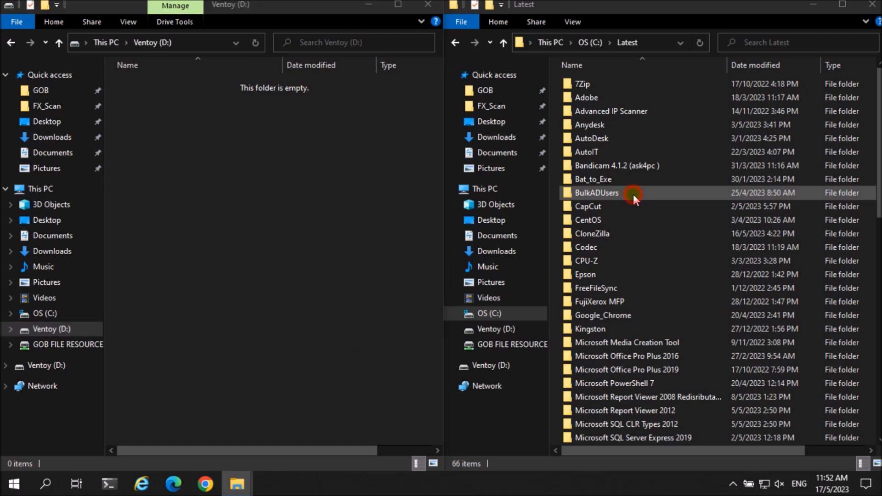
{"action": "scroll", "coordinate": [635, 195], "scroll_direction": "down", "scroll_amount": 4}
{"action": "scroll", "coordinate": [635, 195], "scroll_direction": "down", "scroll_amount": 4}
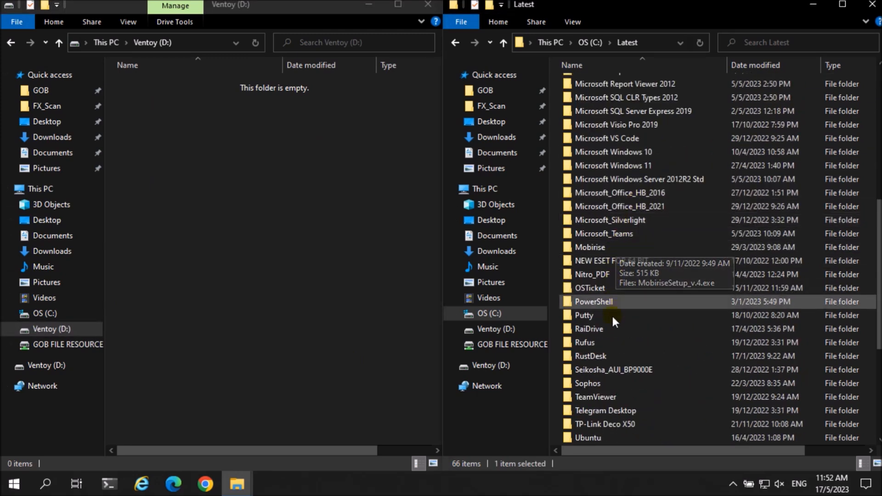
{"action": "scroll", "coordinate": [615, 353], "scroll_direction": "down", "scroll_amount": 2}
{"action": "left_click", "coordinate": [613, 355]}
{"action": "double_click", "coordinate": [613, 354]}
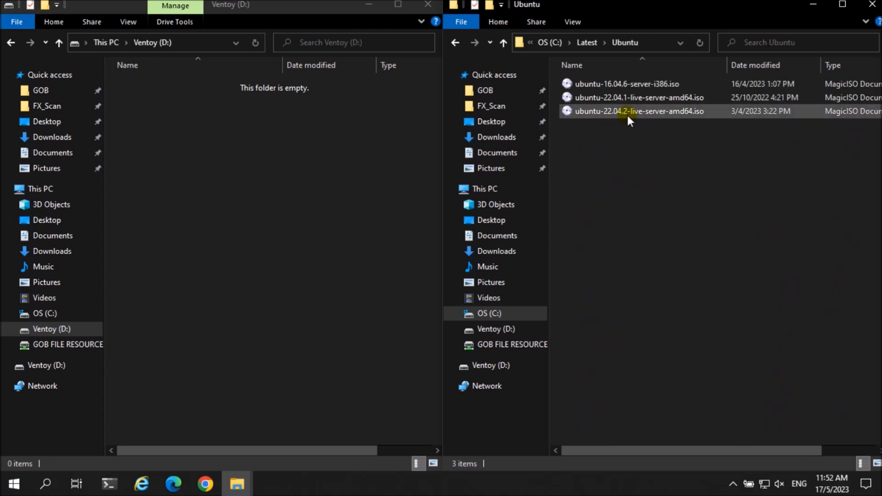
- Copy ubuntu-22.04.2-live-server-amd64.iso from the Ubuntu folder and paste it into the root of the Ventoy (D:) drive
{"action": "left_click", "coordinate": [665, 113]}
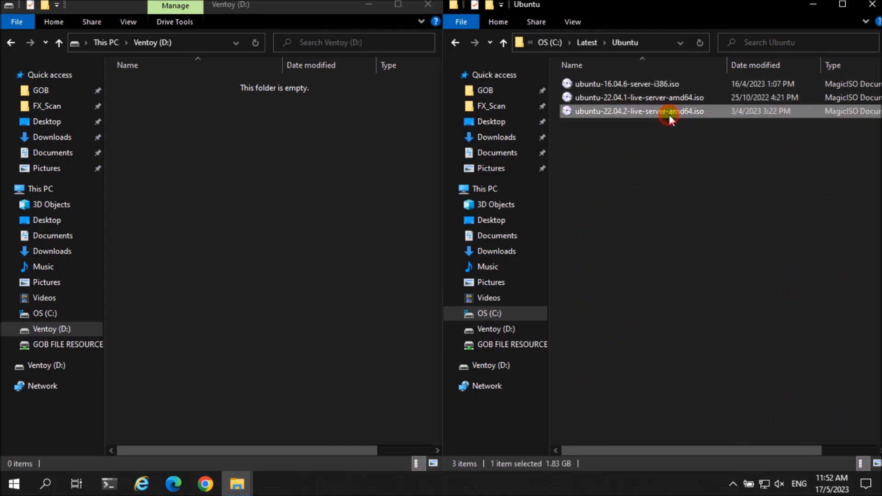
{"action": "right_click", "coordinate": [664, 115]}
{"action": "left_click", "coordinate": [701, 279]}
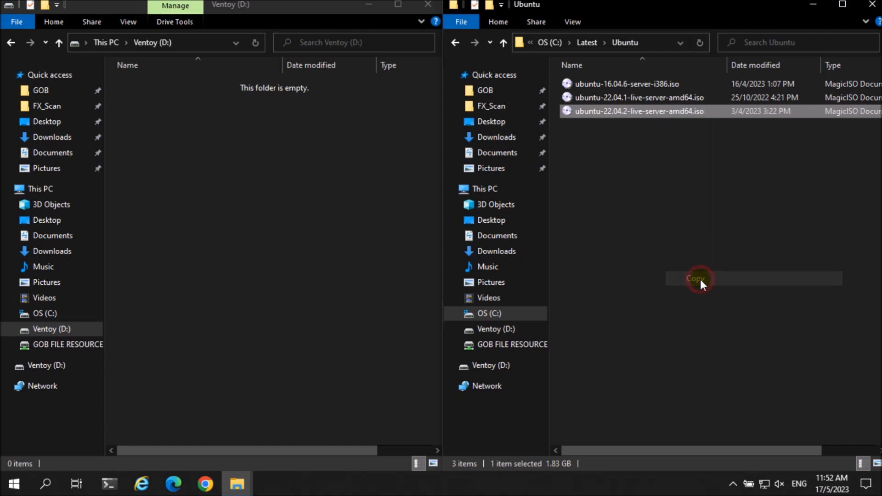
{"action": "right_click", "coordinate": [203, 138]}
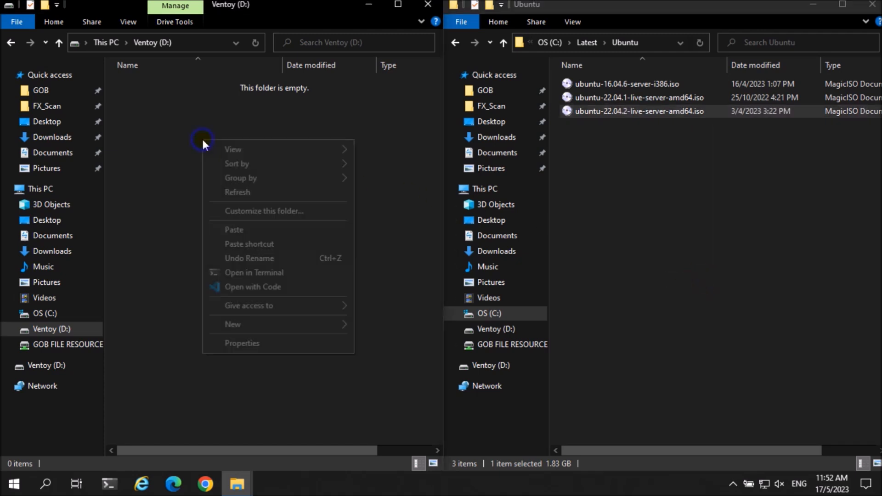
{"action": "left_click", "coordinate": [266, 229]}
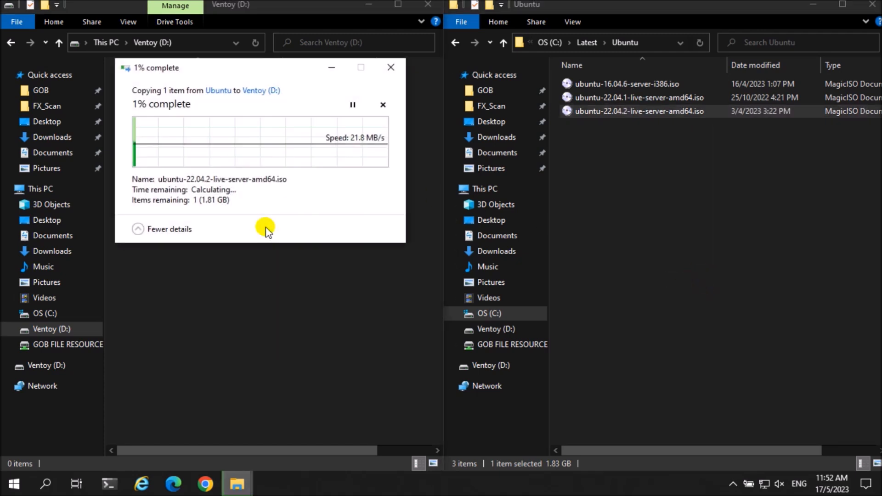